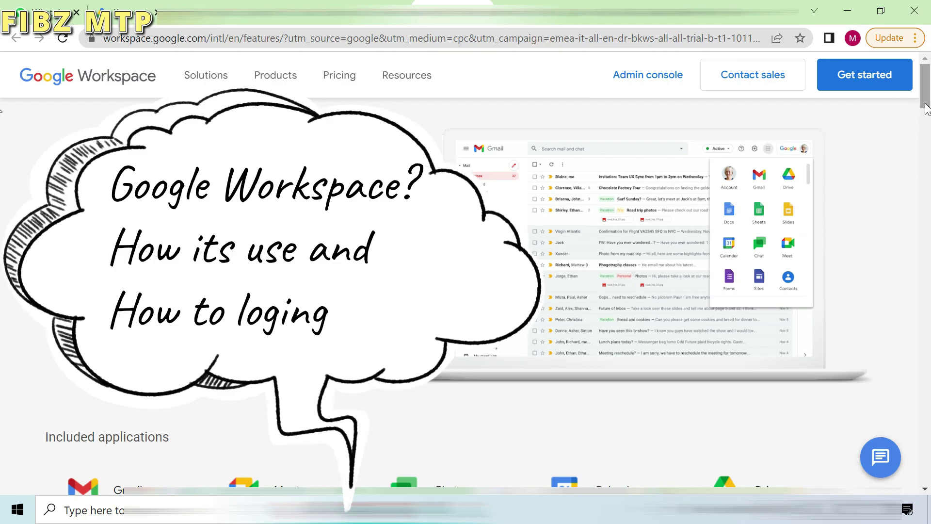
# Step: Scroll down through the Workspace apps and feature sections, then scroll back up
pyautogui.scroll(-2, 911, 122)
pyautogui.scroll(-3, 2, 120)
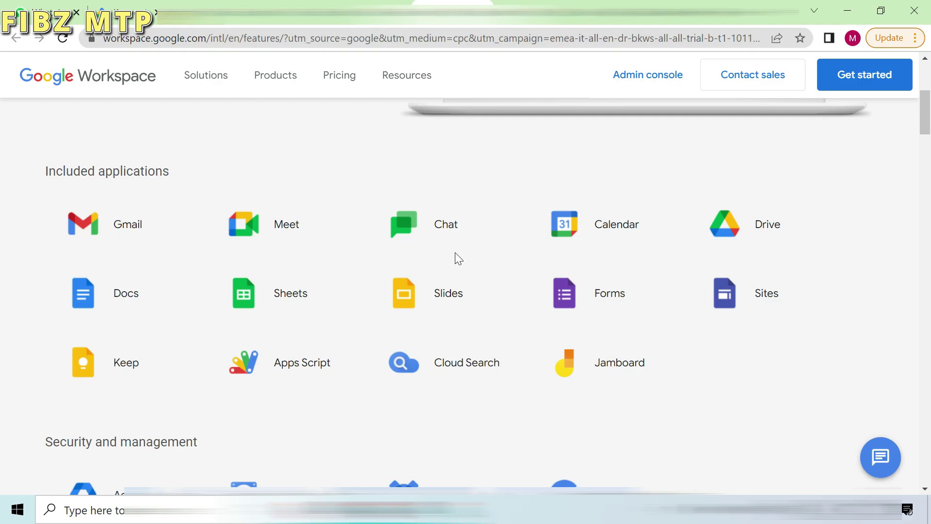
pyautogui.scroll(-3, 2, 130)
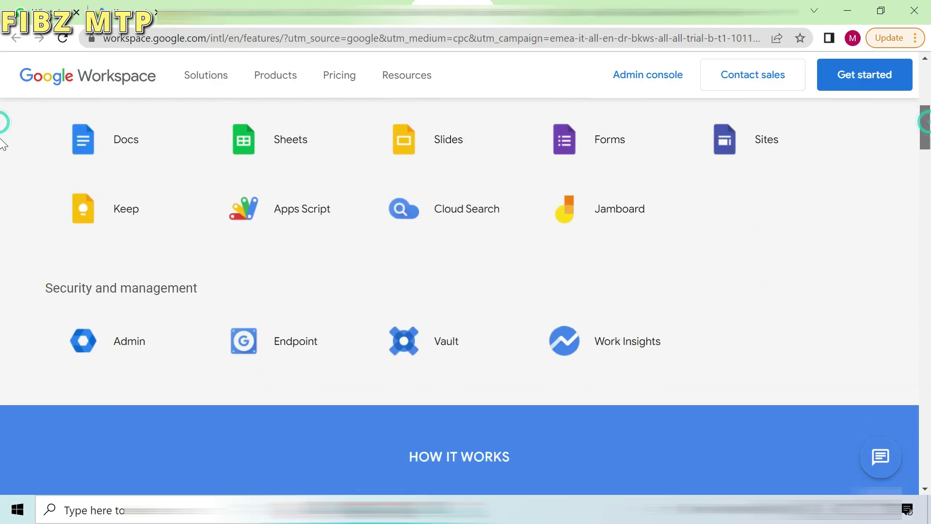
pyautogui.scroll(-1, 3, 144)
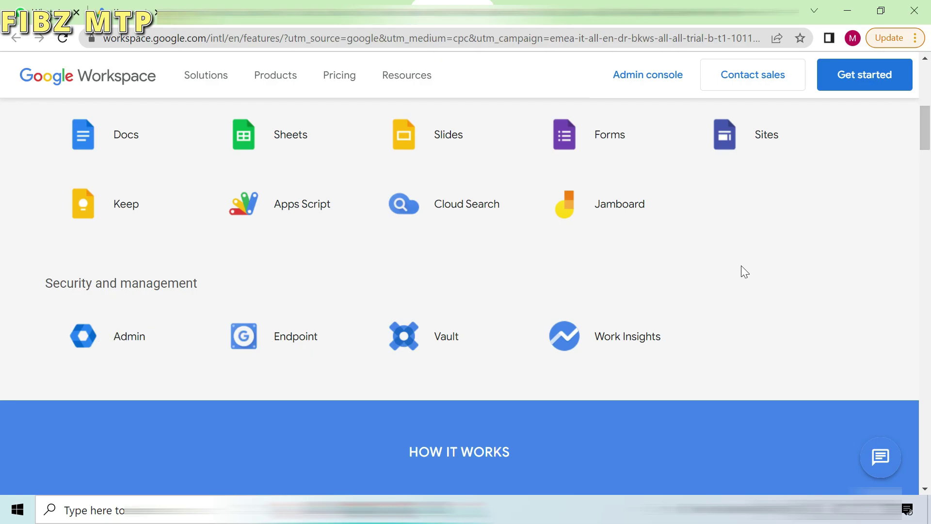
pyautogui.scroll(-3, 3, 122)
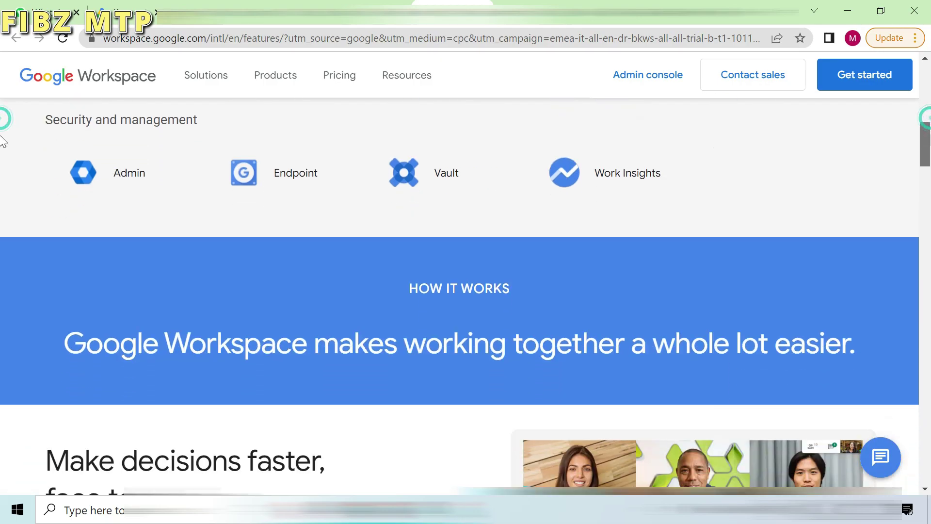
pyautogui.scroll(-4, 2, 145)
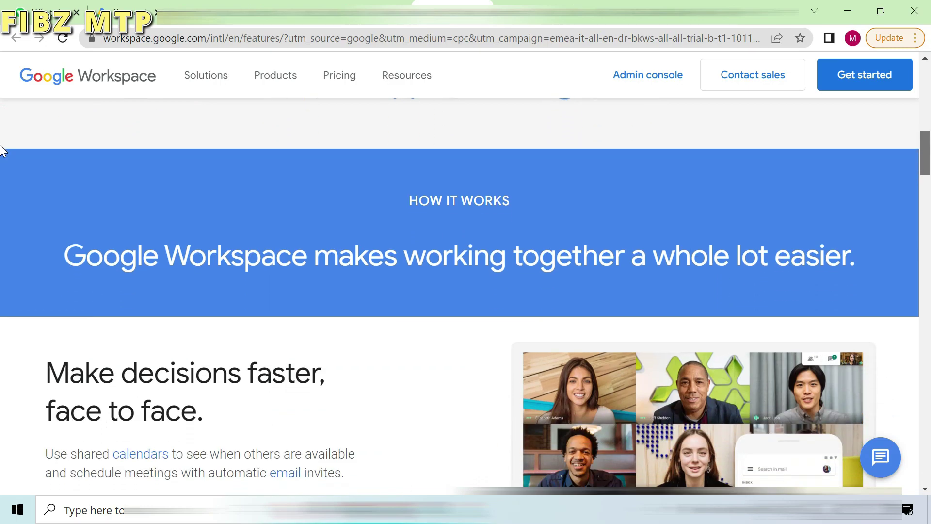
pyautogui.scroll(-1, 2, 162)
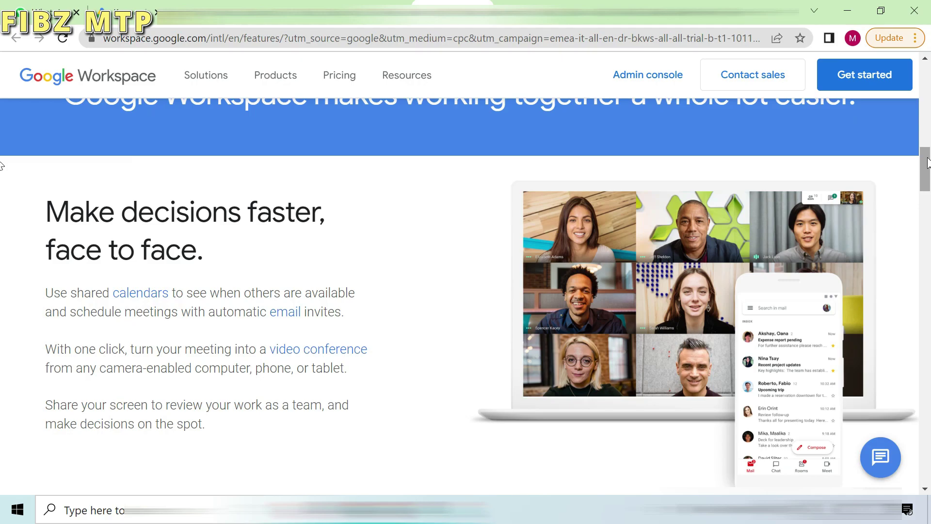
pyautogui.scroll(-1, 2, 165)
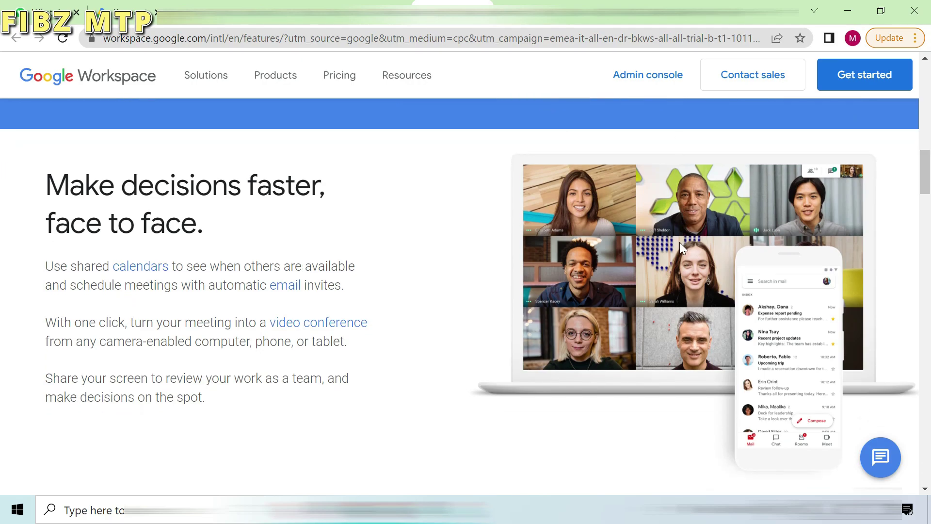
pyautogui.scroll(-7, 3, 162)
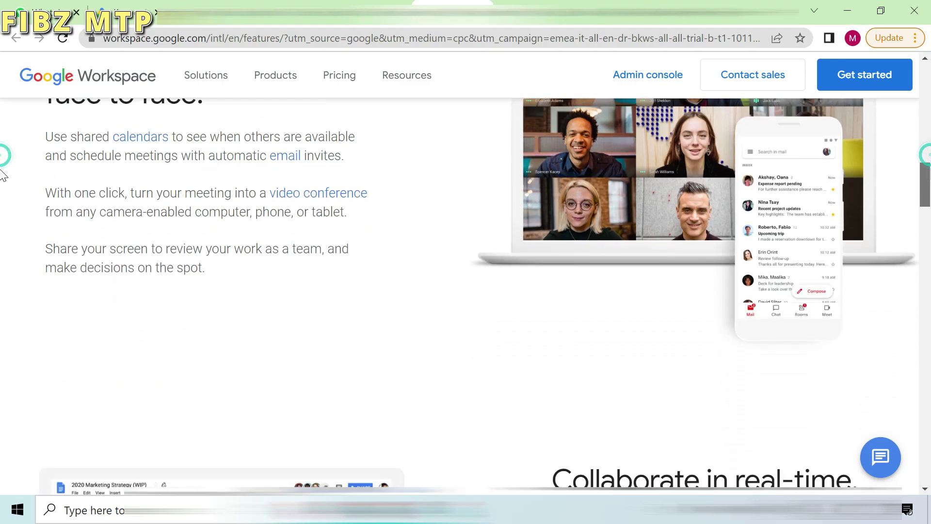
pyautogui.scroll(-2, 2, 199)
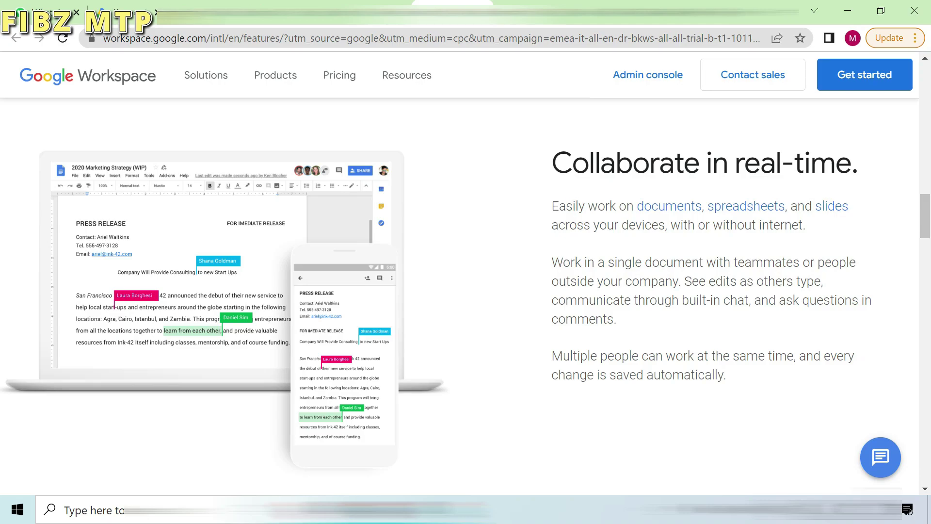
pyautogui.scroll(-7, 1, 208)
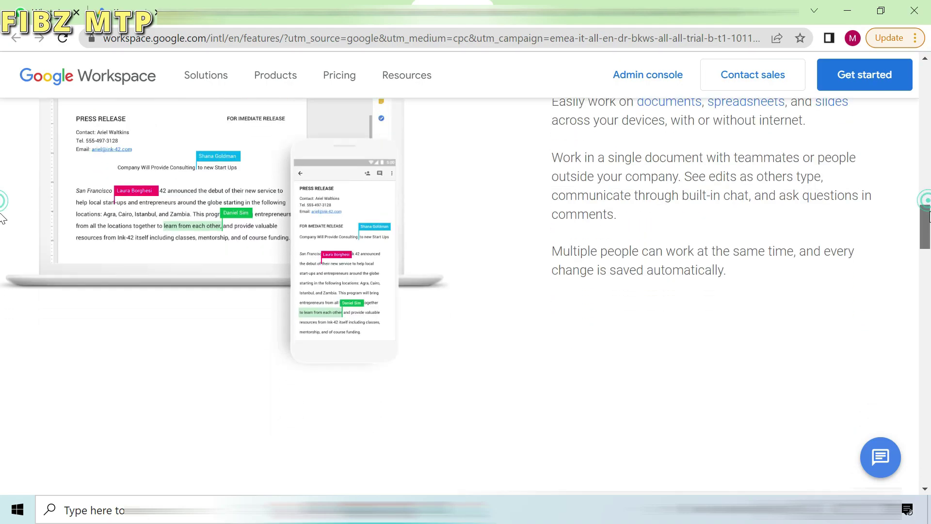
pyautogui.scroll(-3, 3, 245)
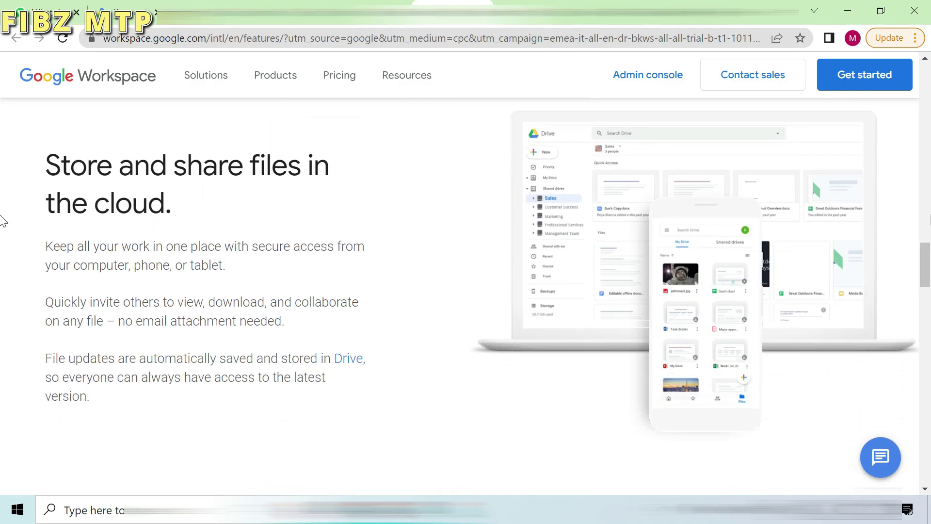
pyautogui.scroll(-6, 2, 256)
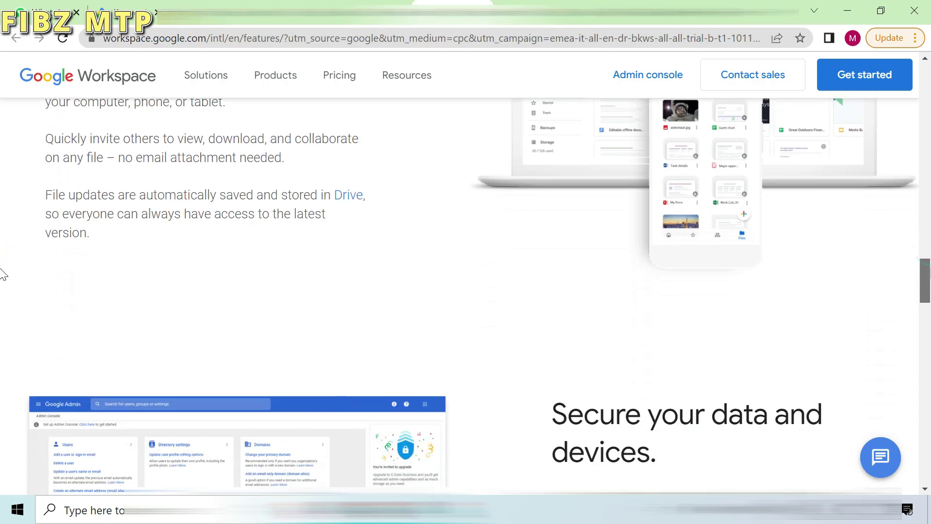
pyautogui.scroll(-2, 3, 288)
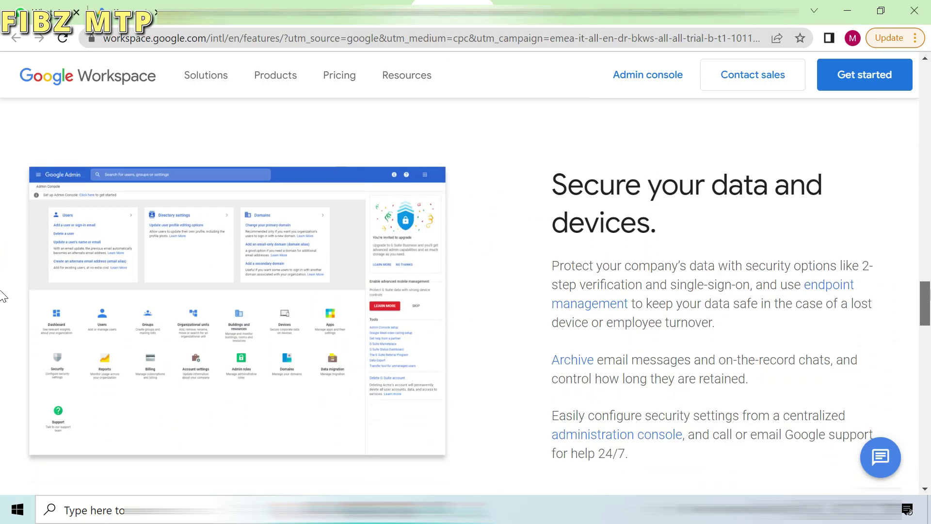
pyautogui.scroll(-1, 2, 297)
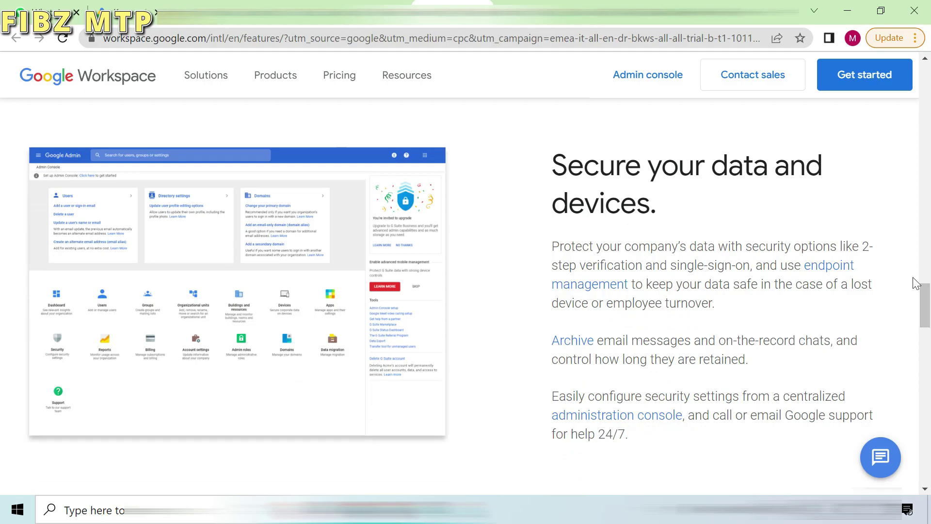
pyautogui.scroll(20, 2, 166)
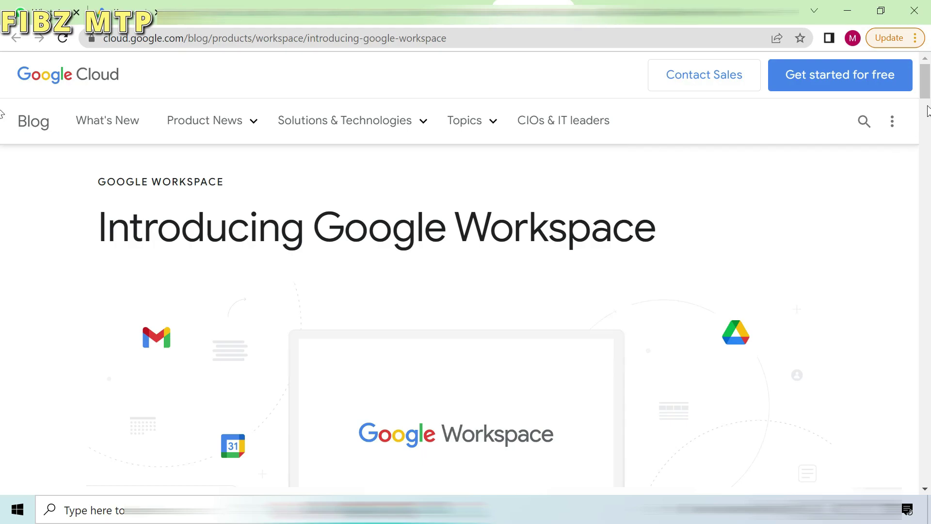
# Step: Read down the 'Introducing Google Workspace' post past the Gmail chat and Docs screenshots
pyautogui.scroll(-15, 2, 97)
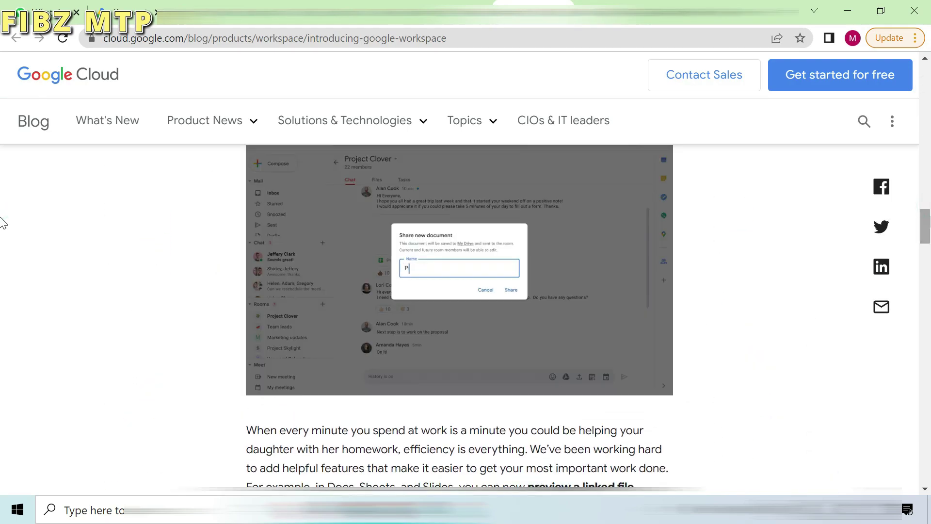
pyautogui.scroll(1, 2, 220)
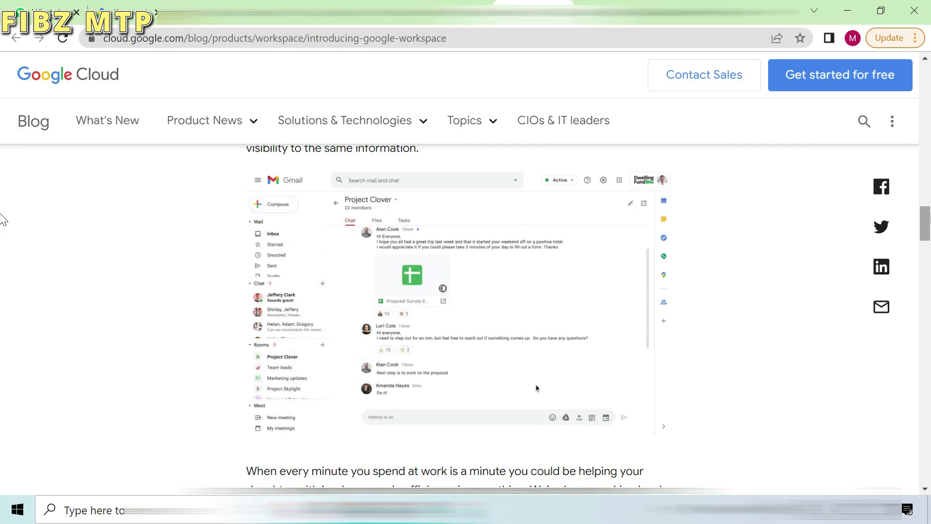
pyautogui.moveTo(928, 218); pyautogui.dragTo(927, 262)
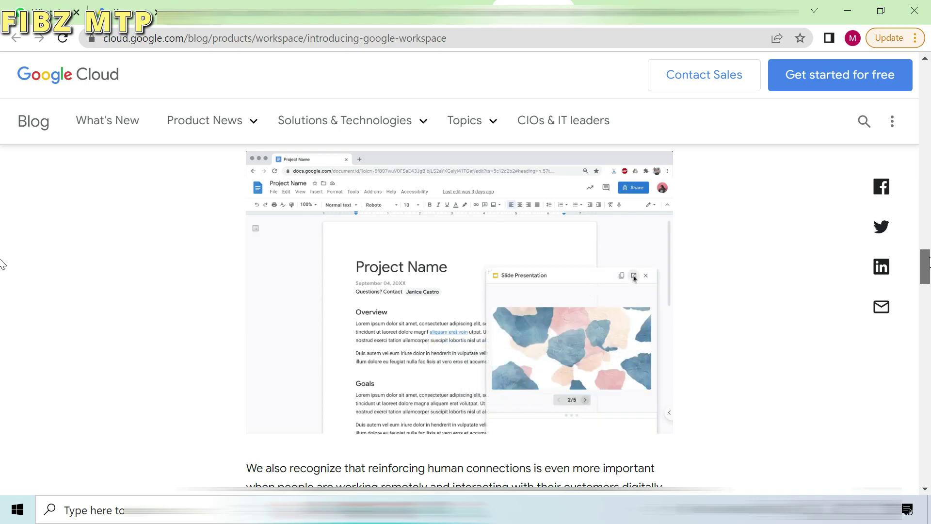
pyautogui.scroll(-8, 1, 300)
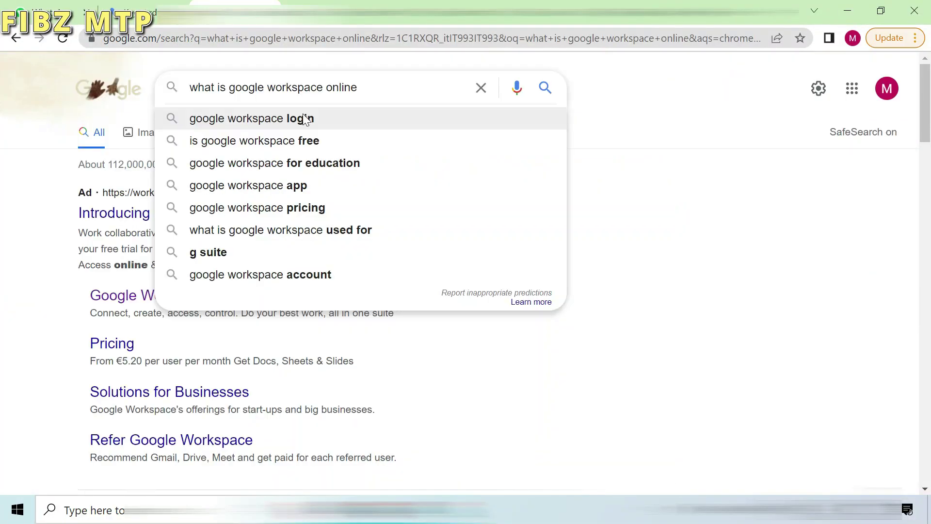
# Step: Search 'google workspace login' and scroll the results to the workspace.google.com homepage
pyautogui.click(306, 120)
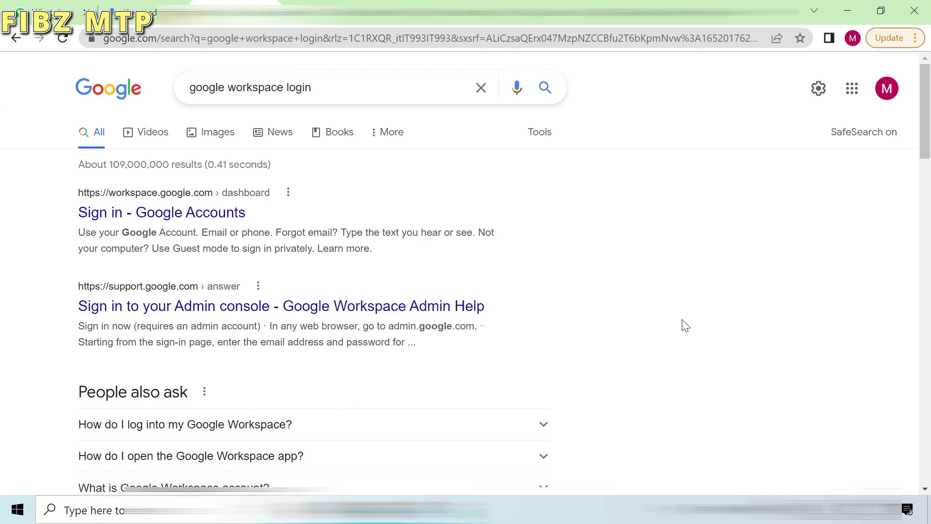
pyautogui.moveTo(924, 154)
pyautogui.mouseDown()
pyautogui.moveTo(926, 228)
pyautogui.moveTo(923, 172)
pyautogui.mouseUp()
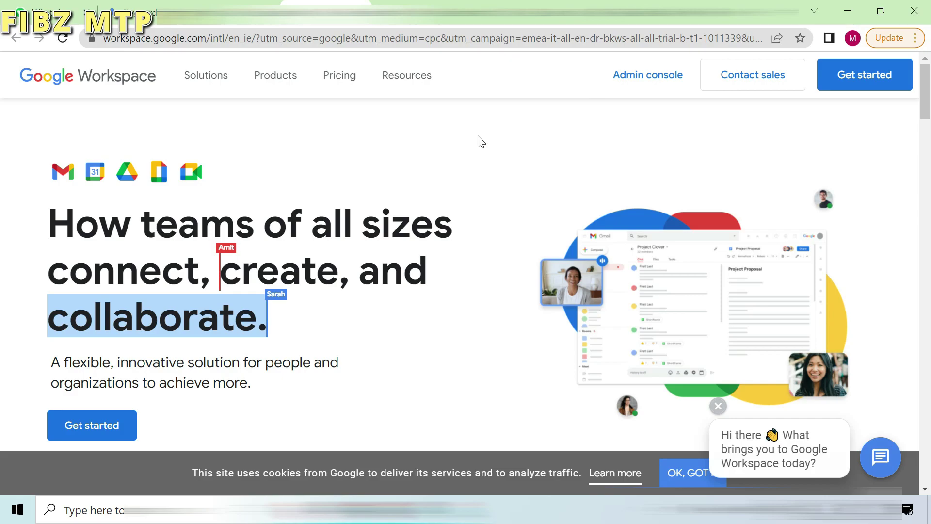
# Step: Start the trial for business 'Tris Auto Lavaggio' with 2–9 employees, region Italy
pyautogui.click(844, 70)
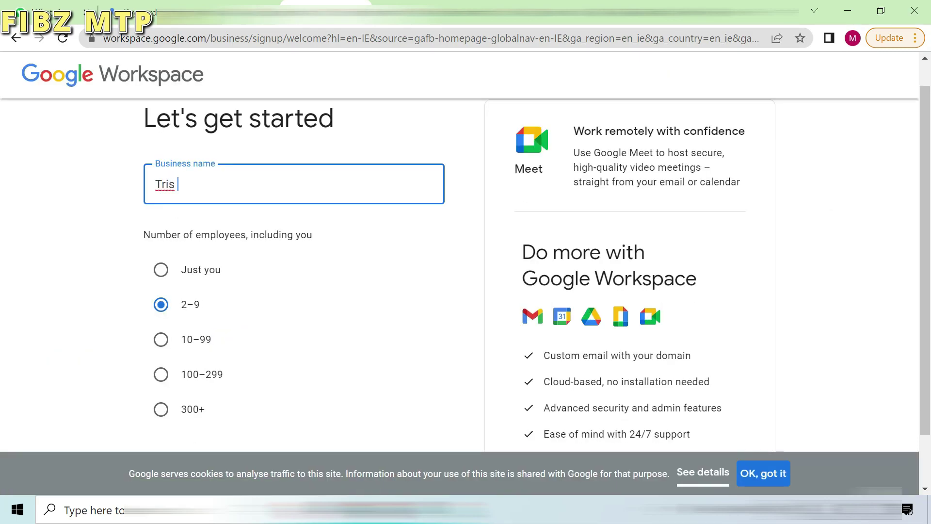
pyautogui.write('Lavaggio')
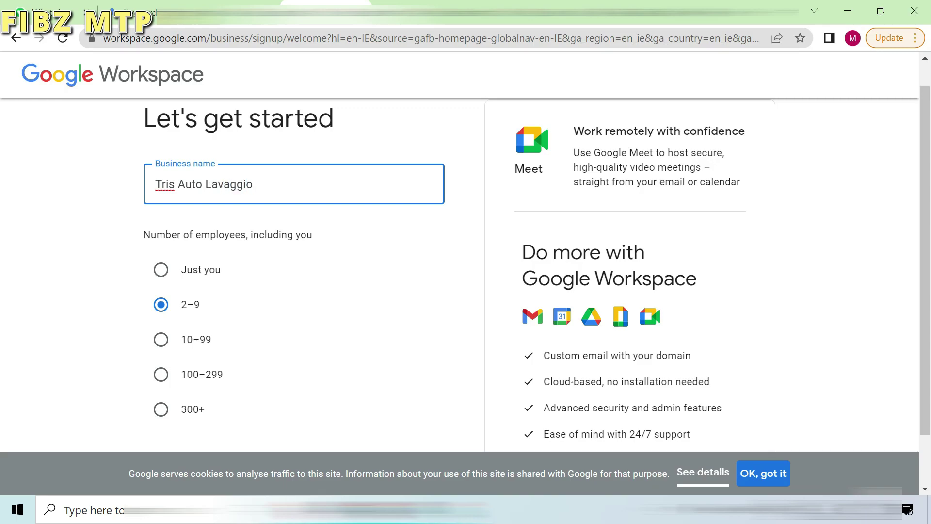
pyautogui.scroll(-1, 3, 126)
pyautogui.click(774, 469)
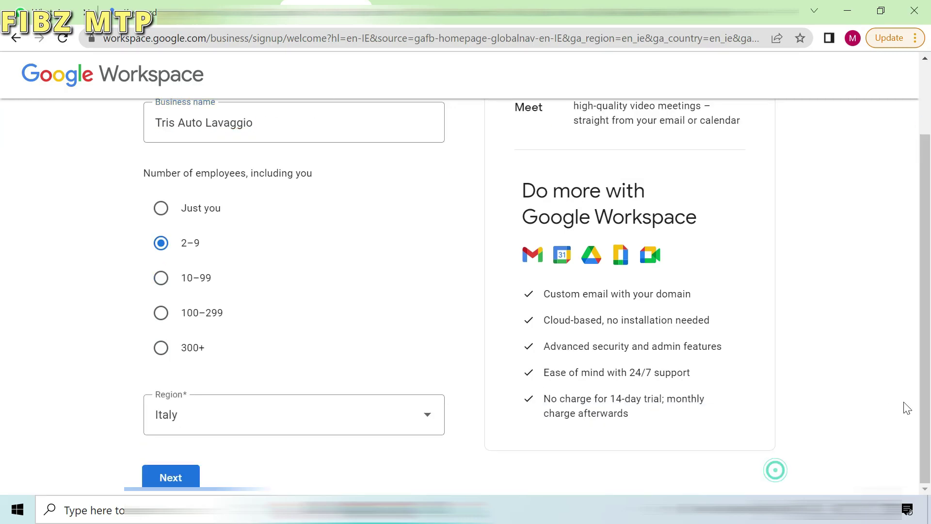
pyautogui.click(165, 478)
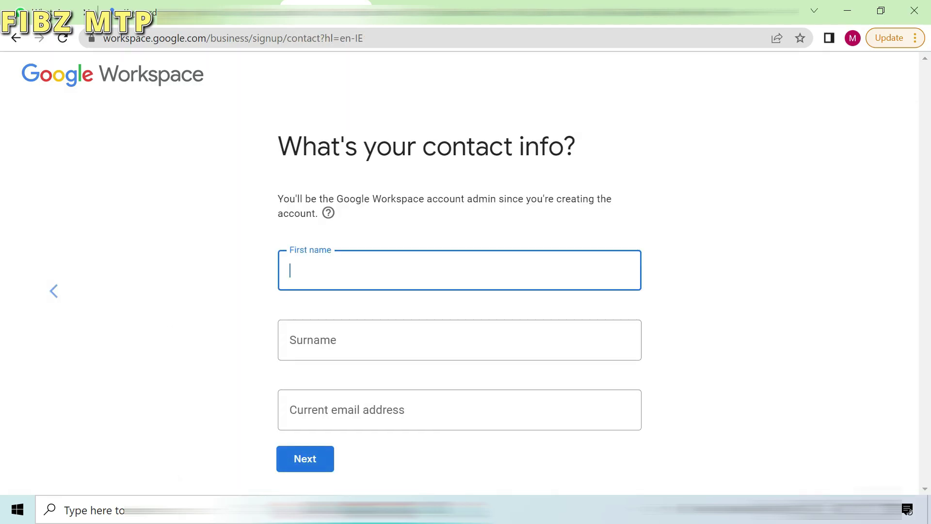
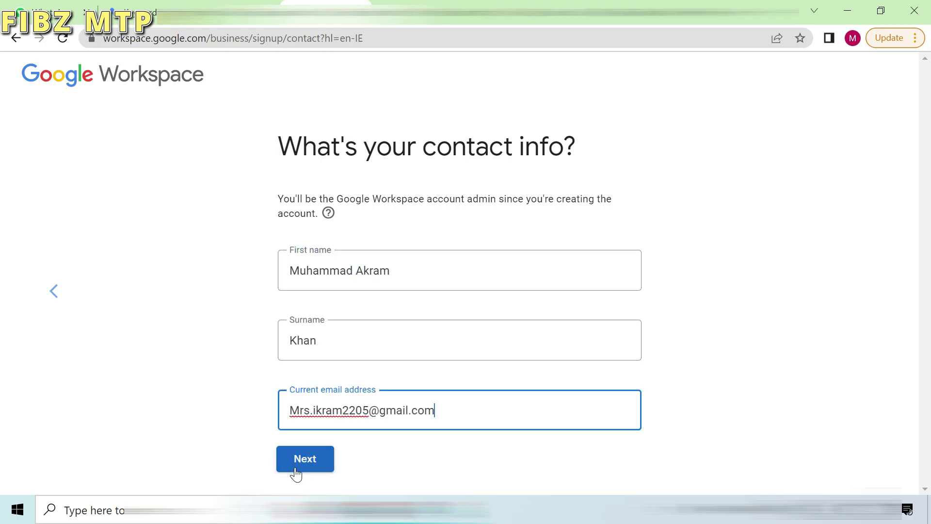
# Step: Enter the admin's first name, surname and current email address as contact info
pyautogui.click(306, 458)
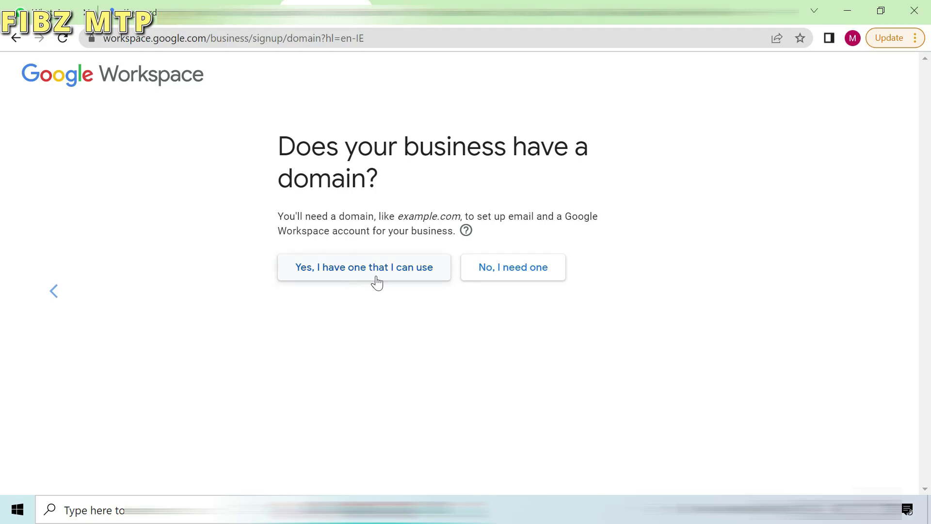
# Step: Choose to buy a new domain, search 'tris', and pick tris.pw at €9.00/year
pyautogui.click(487, 272)
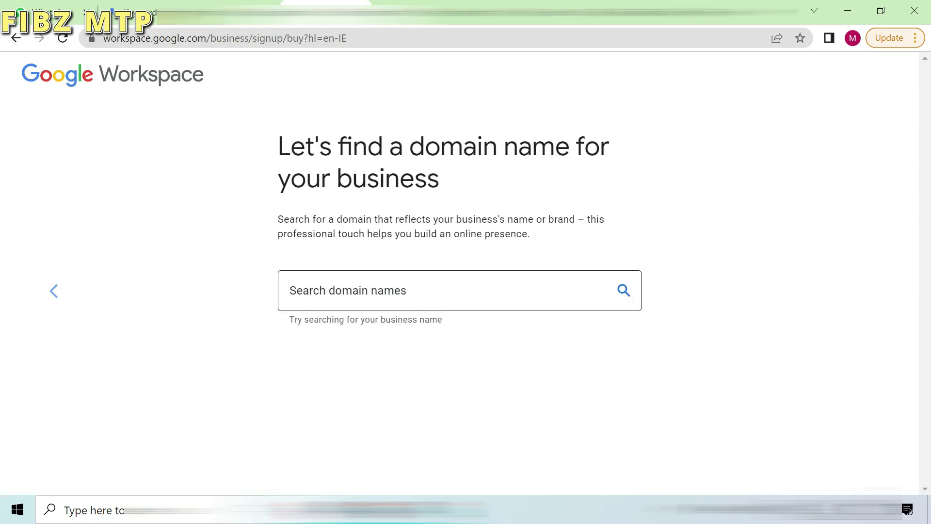
pyautogui.click(361, 293)
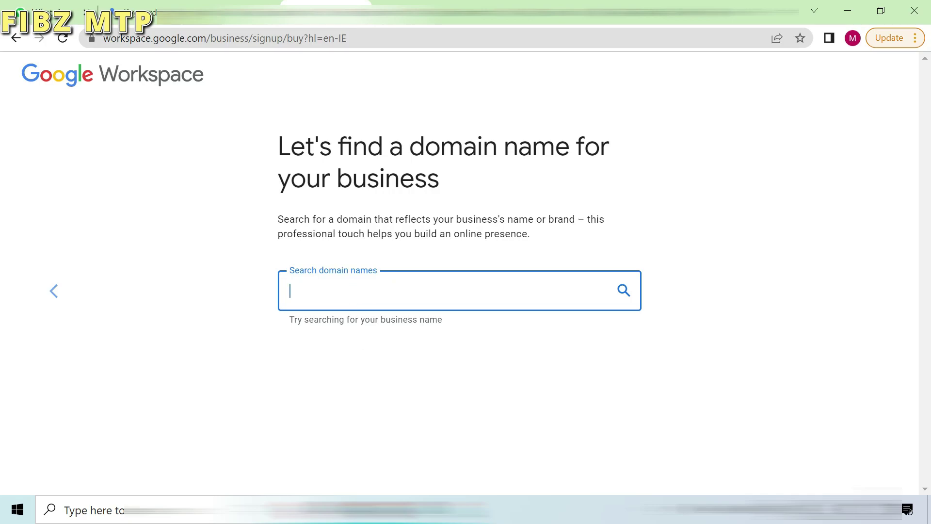
pyautogui.write('tris')
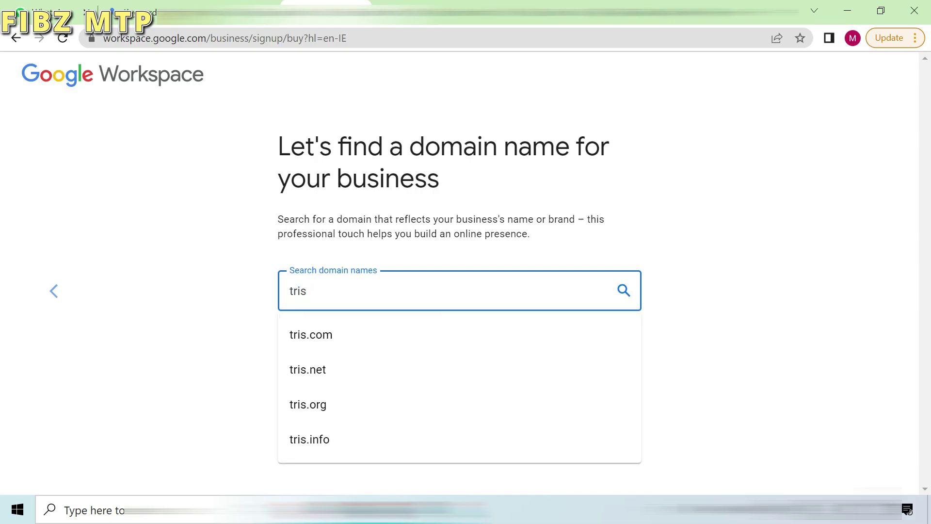
pyautogui.press('Down')
pyautogui.press('Down')
pyautogui.press('Down')
pyautogui.press('Down')
pyautogui.press('Return')
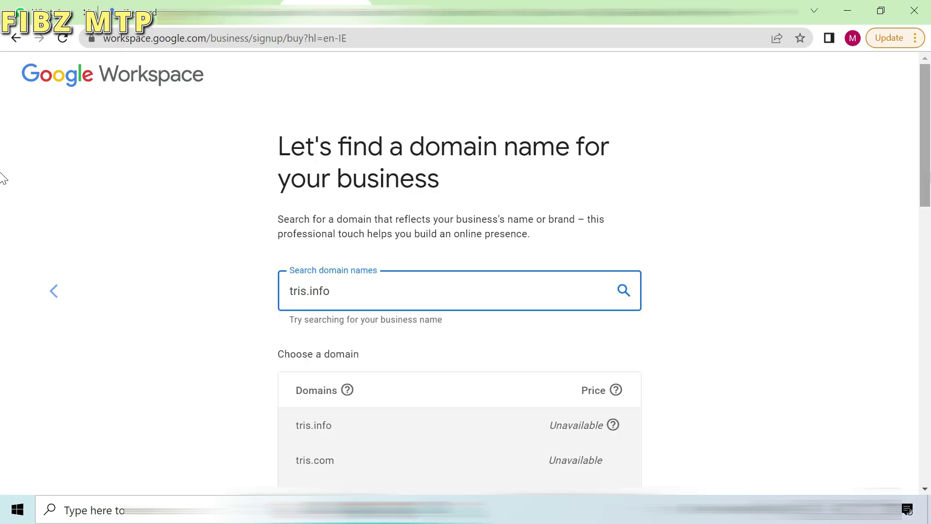
pyautogui.moveTo(926, 177); pyautogui.dragTo(924, 297)
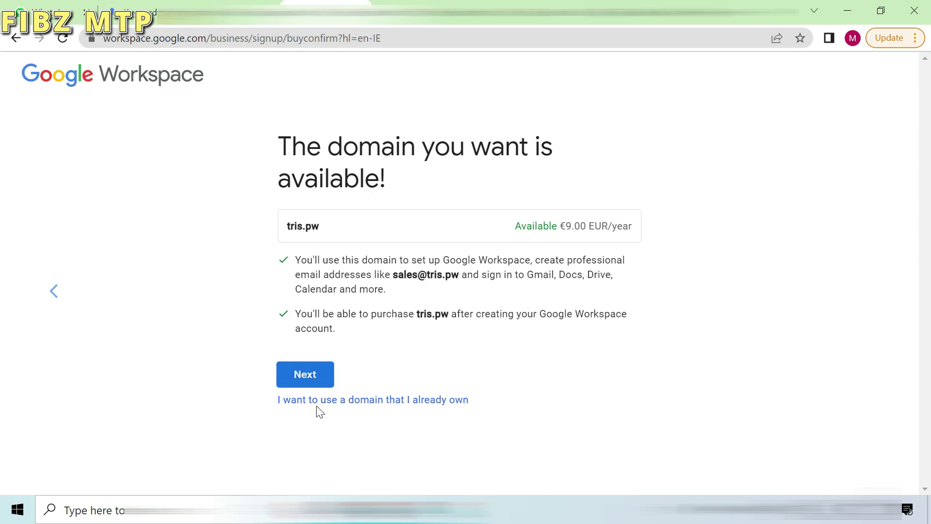
# Step: Confirm tris.pw, submit the business address, and decline both marketing and user-tip emails
pyautogui.click(312, 378)
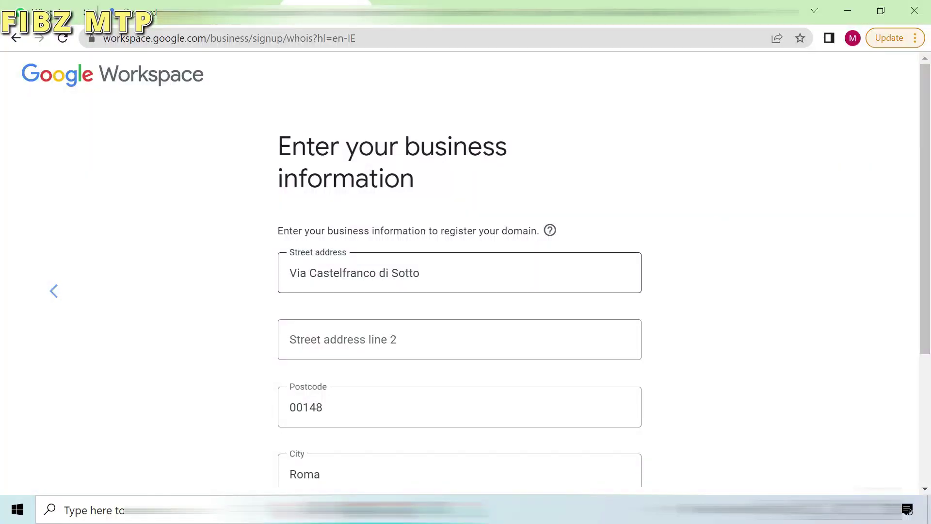
pyautogui.scroll(-2, 1, 223)
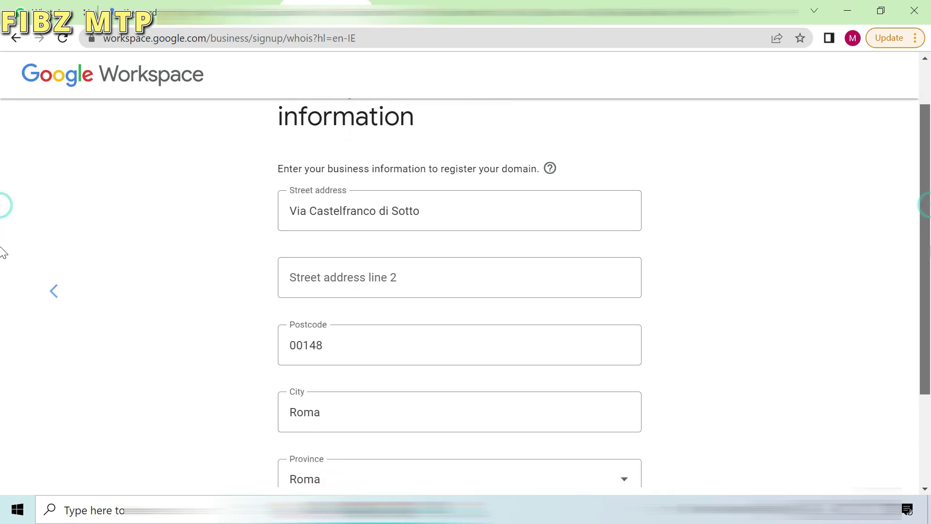
pyautogui.scroll(-2, 1, 262)
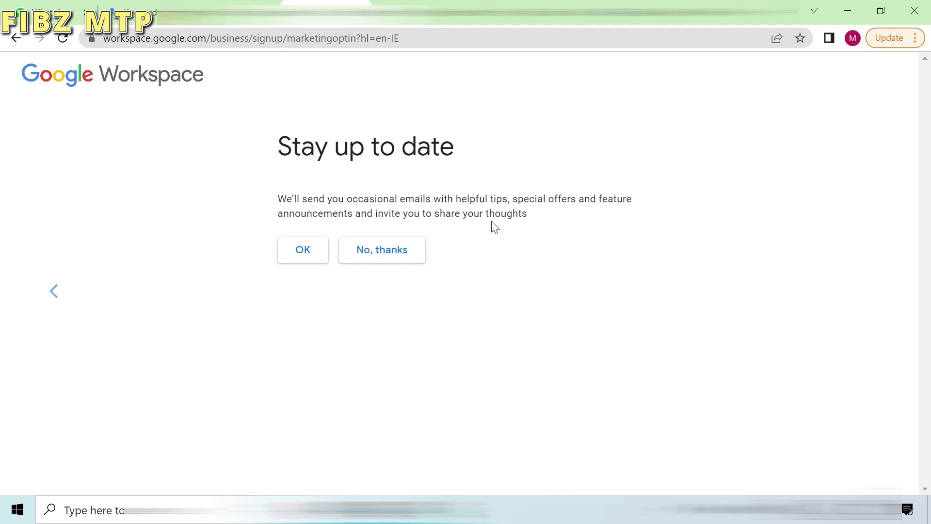
pyautogui.click(368, 257)
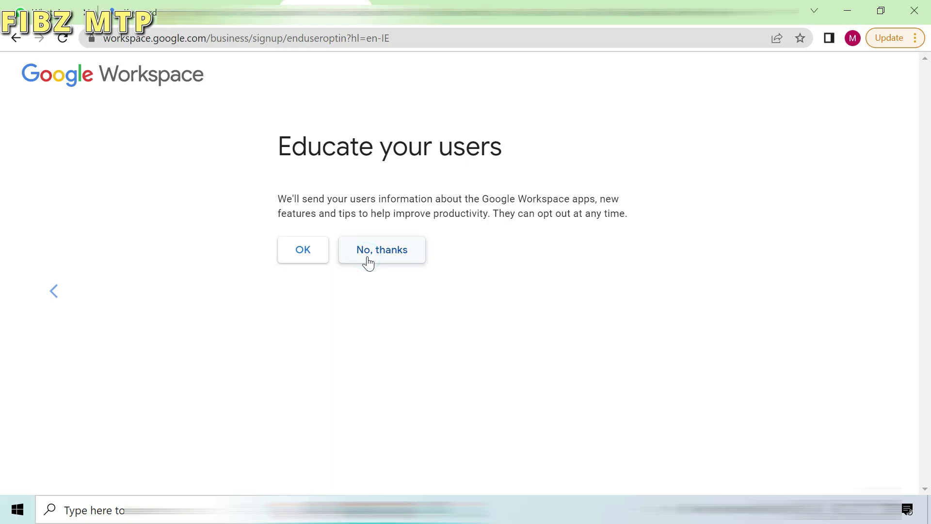
pyautogui.click(368, 262)
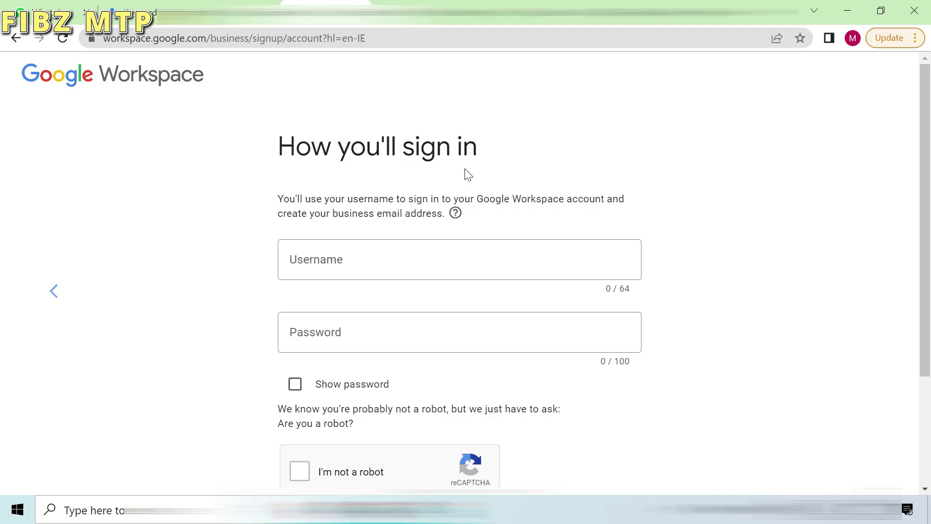
# Step: Enter the sign-in username for the tris.pw account
pyautogui.moveTo(924, 114); pyautogui.dragTo(924, 221)
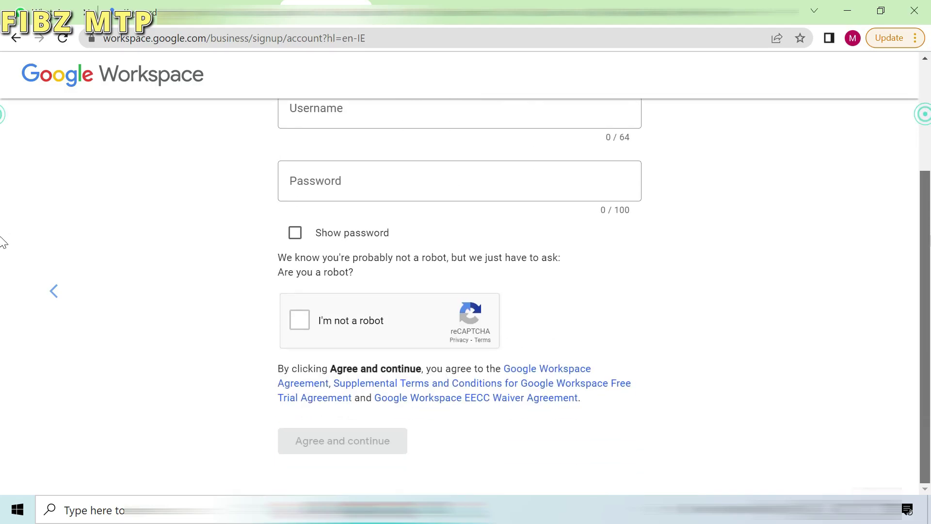
pyautogui.scroll(3, 2, 194)
pyautogui.click(387, 235)
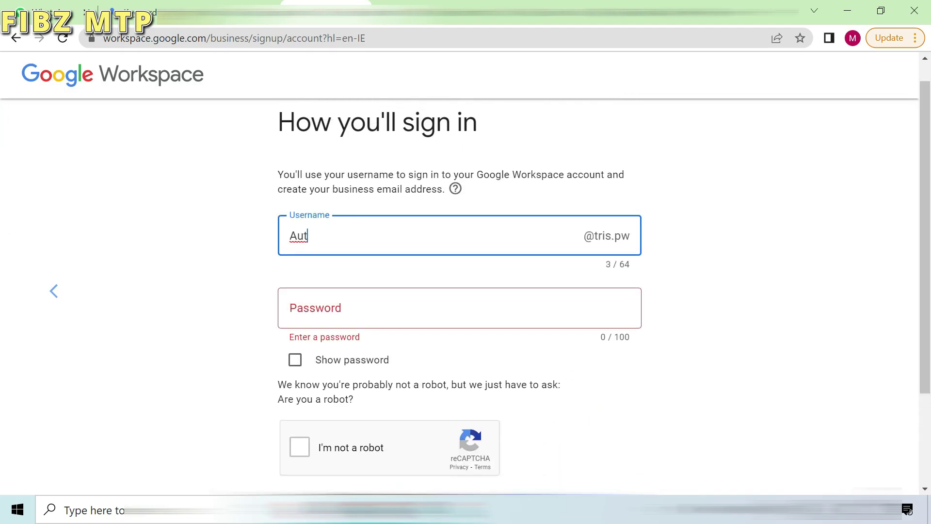
# Step: Set a 14-character password for the account
pyautogui.click(402, 312)
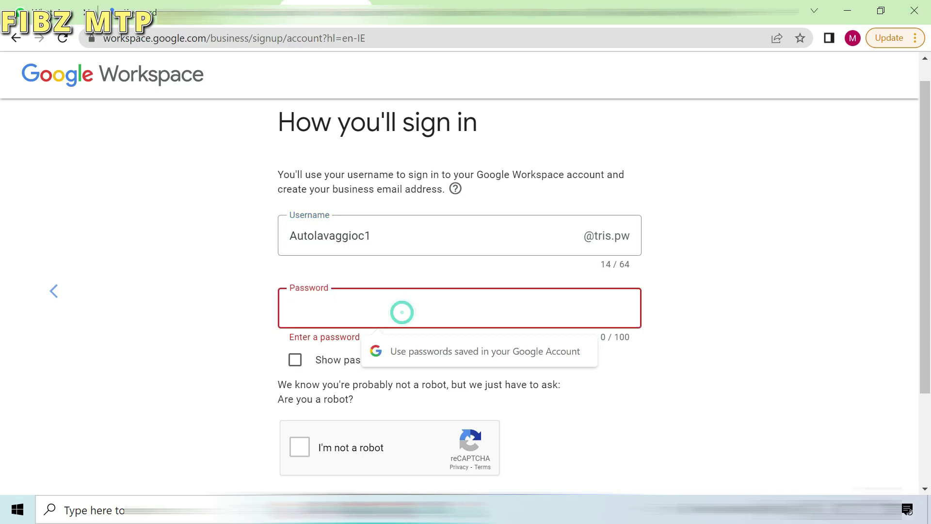
pyautogui.write('*')
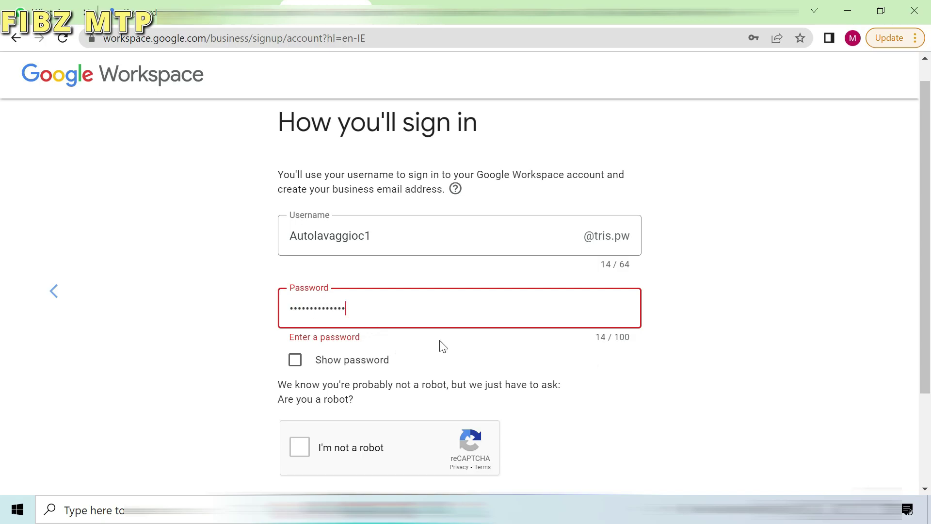
pyautogui.click(442, 359)
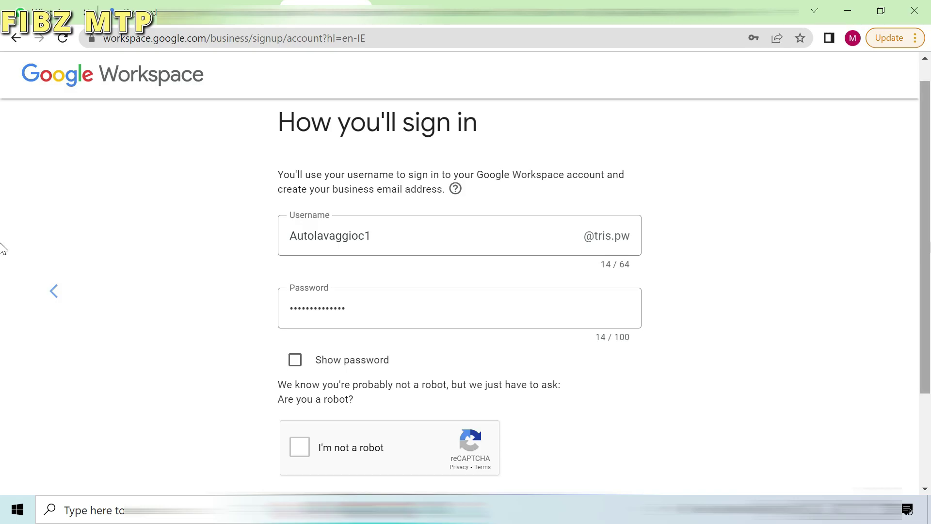
pyautogui.scroll(-2, 3, 248)
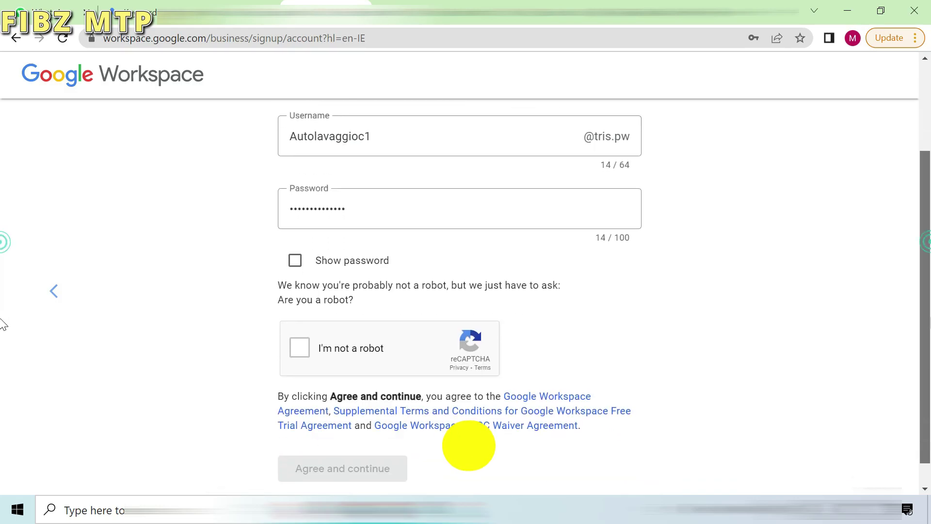
# Step: Tick the reCAPTCHA 'I'm not a robot' checkbox so Agree and continue activates
pyautogui.click(306, 342)
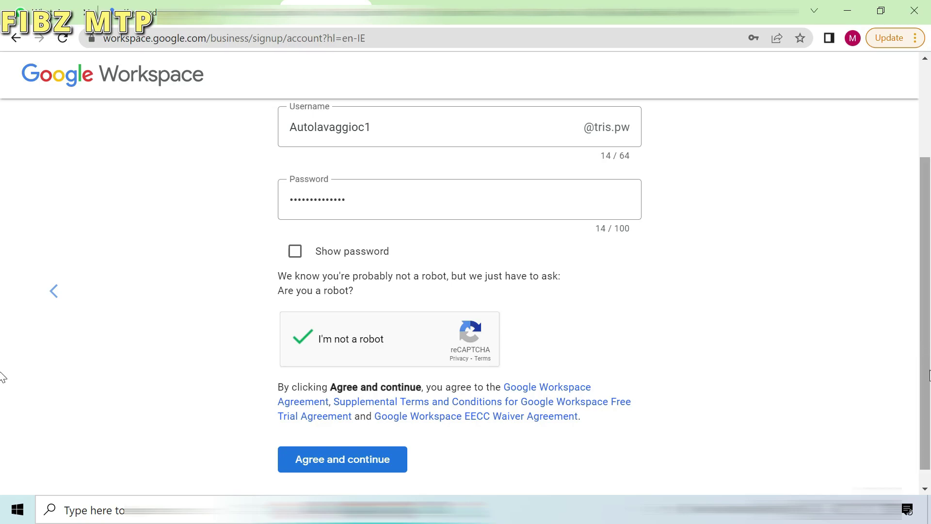
pyautogui.scroll(-1, 921, 339)
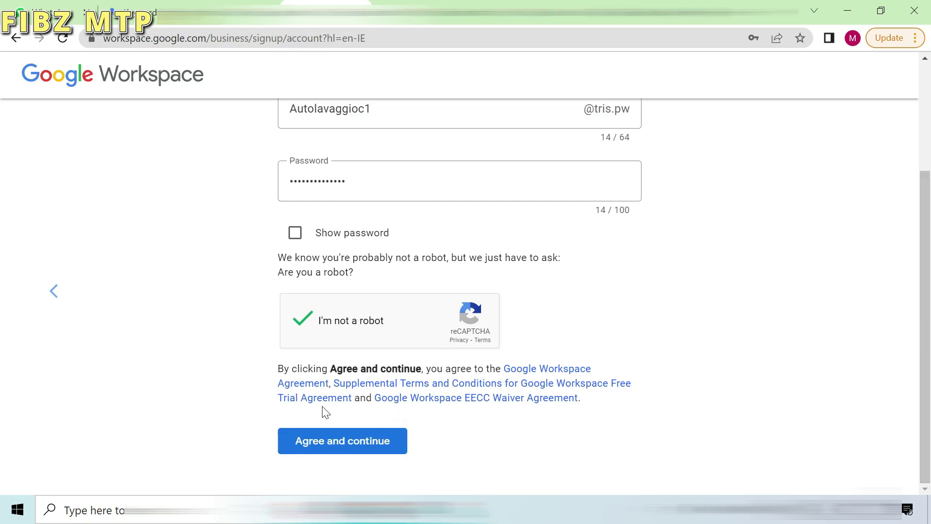